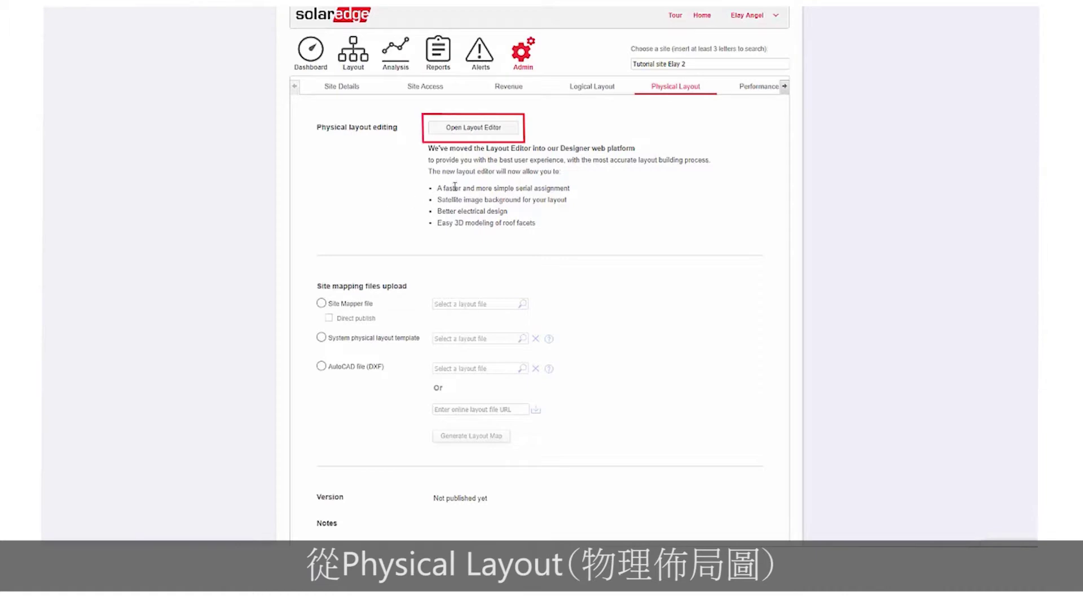
Open the site's physical layout in the new Layout Editor, continuing past the intro dialog
left_click(473, 128)
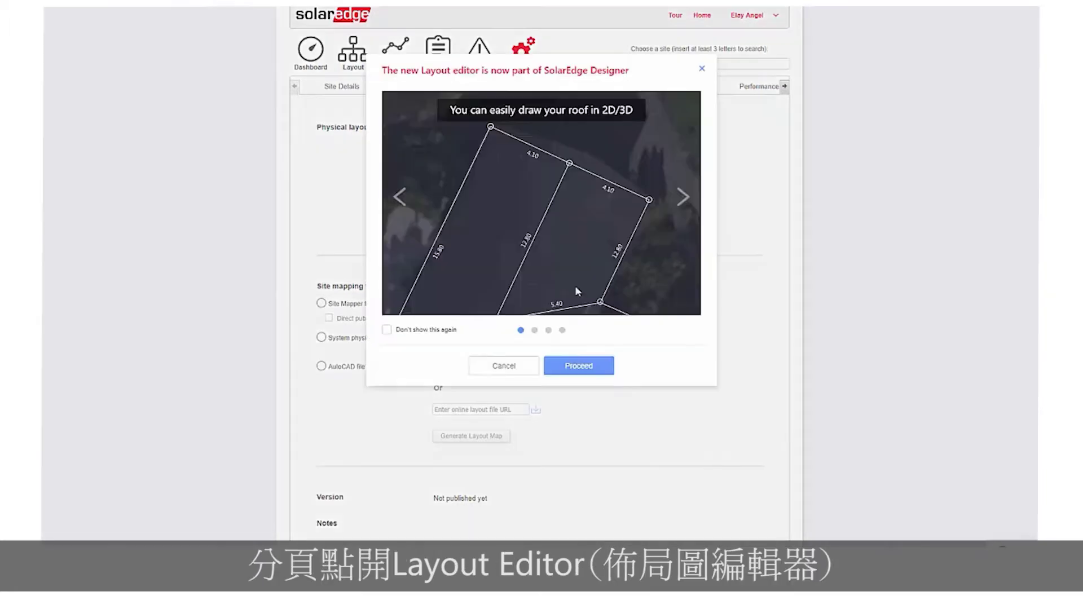
left_click(601, 368)
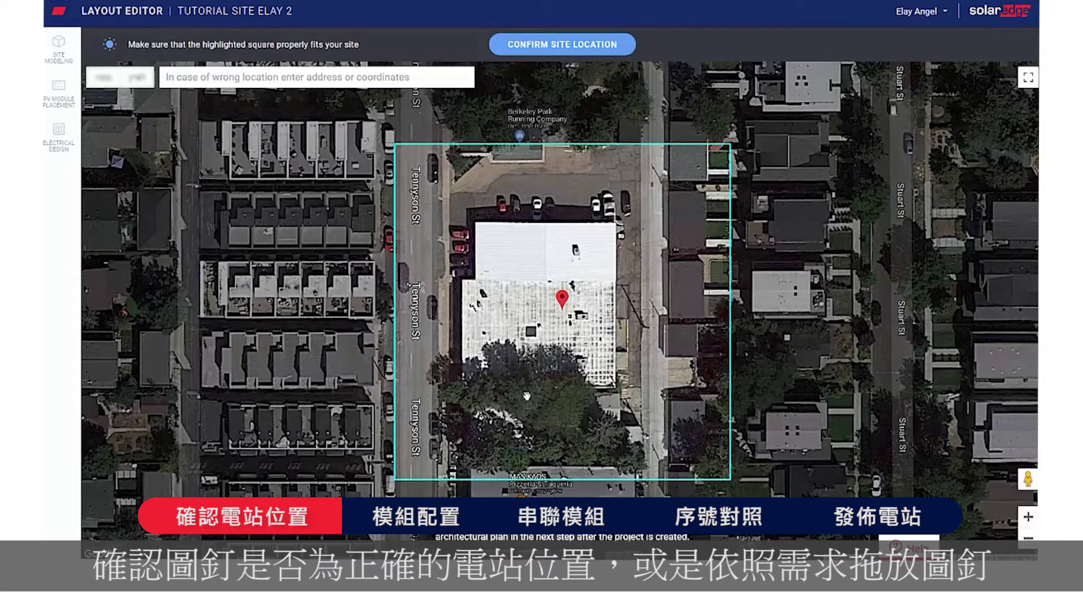
Move the site pin onto the building roof and zoom until the building fits the square
left_click_drag(565, 295, 544, 243)
scroll(564, 276, "down", 1)
scroll(565, 279, "up", 2)
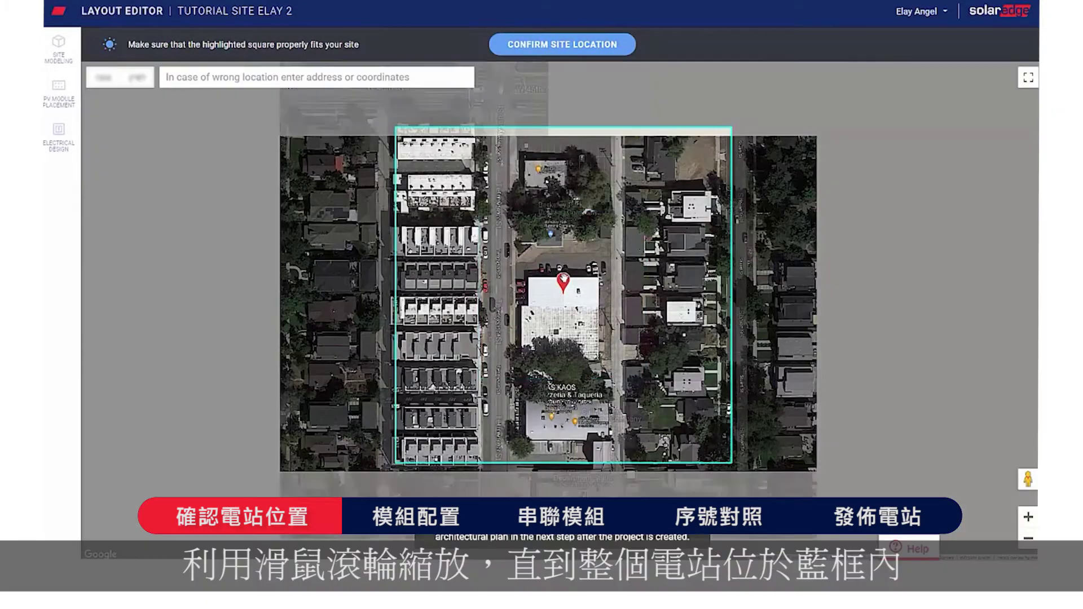
scroll(566, 281, "down", 1)
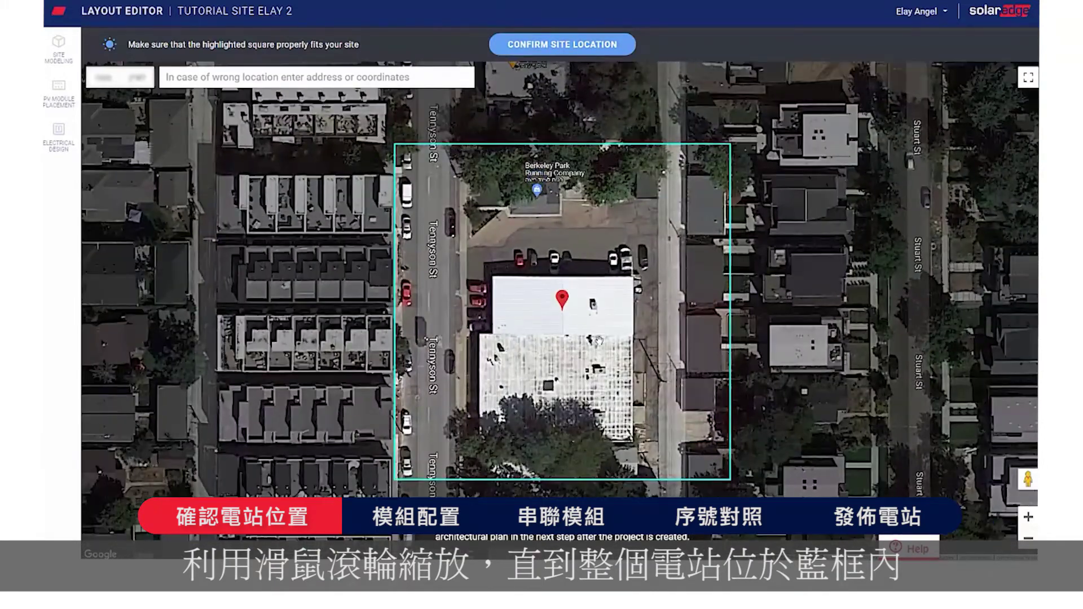
scroll(596, 333, "up", 1)
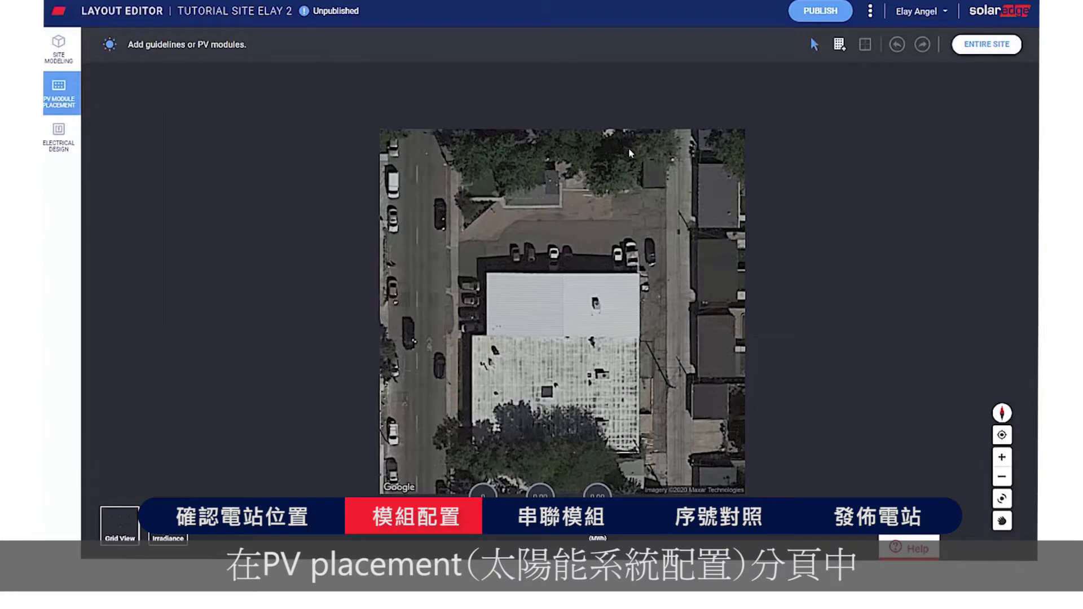
Place a row of 12 LG325N1K-A5 modules across the building's upper roof
left_click(838, 46)
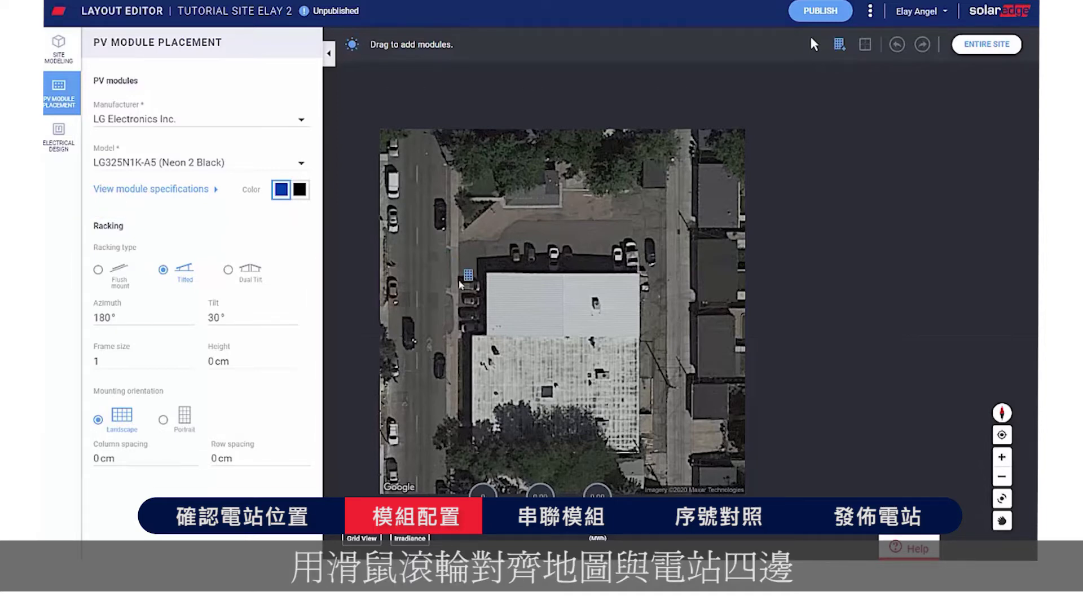
scroll(460, 283, "up", 2)
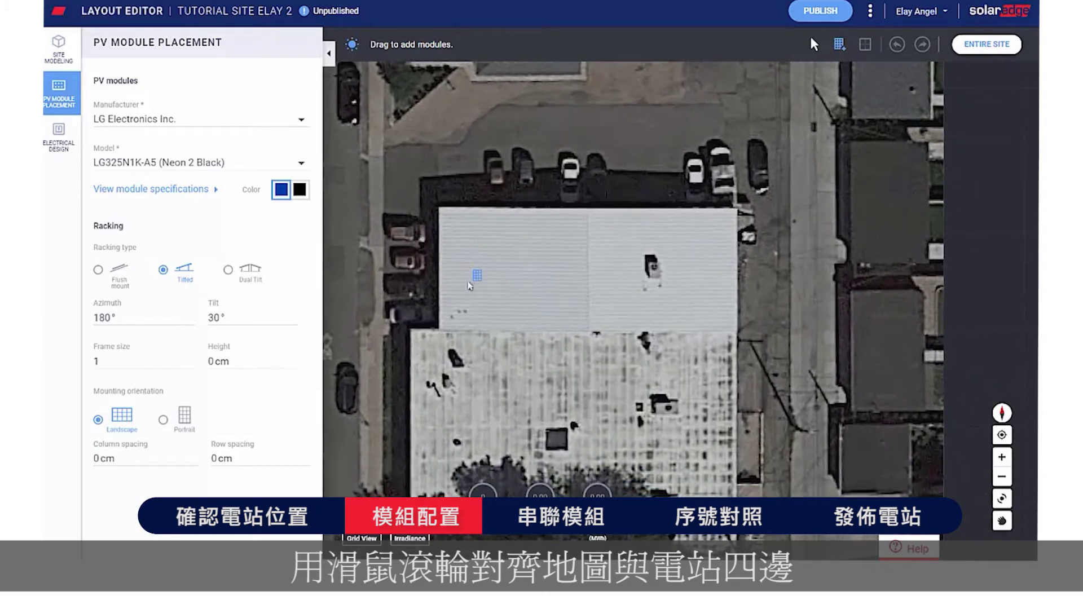
left_click_drag(468, 282, 572, 303)
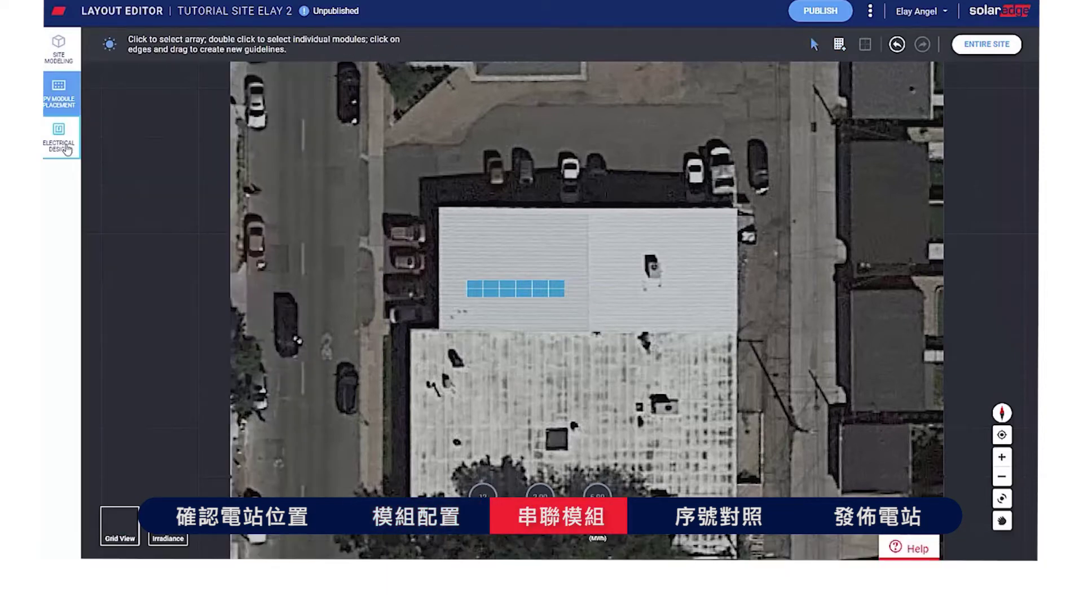
String the 12 modules in order to inverter 7F223D80-5E and move the inverter above the array
left_click(62, 146)
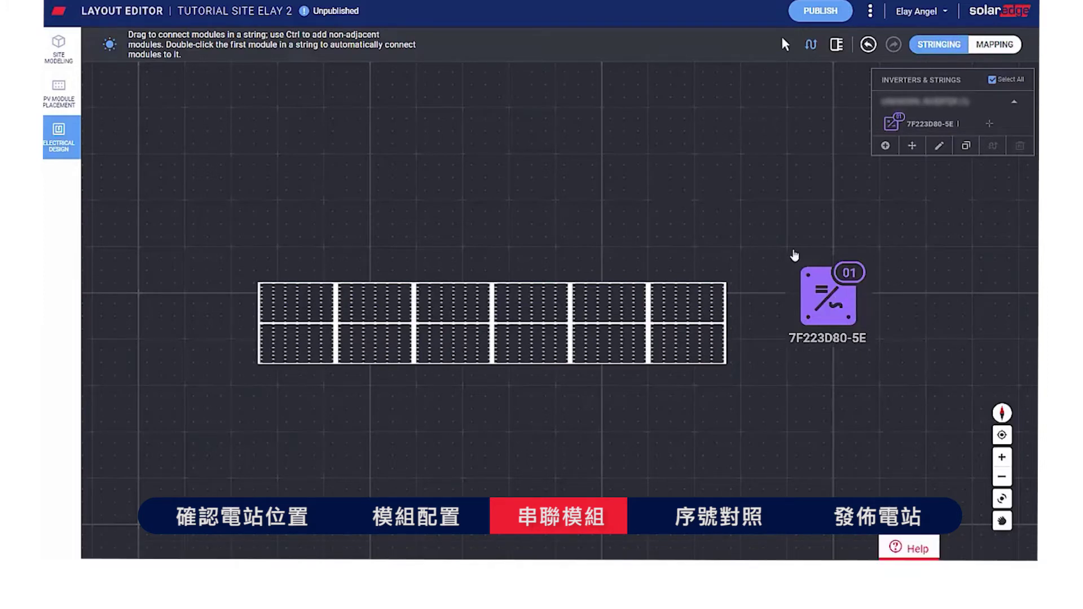
mouse_move(373, 306)
left_mouse_down()
mouse_move(682, 310)
mouse_move(677, 336)
mouse_move(568, 353)
mouse_move(296, 342)
left_mouse_up()
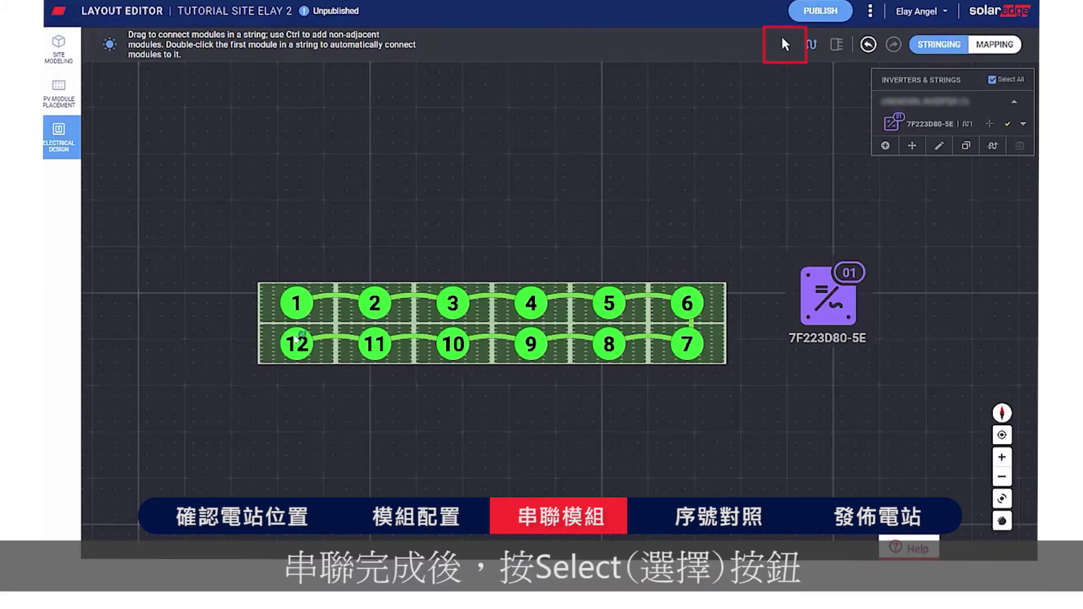
left_click(785, 44)
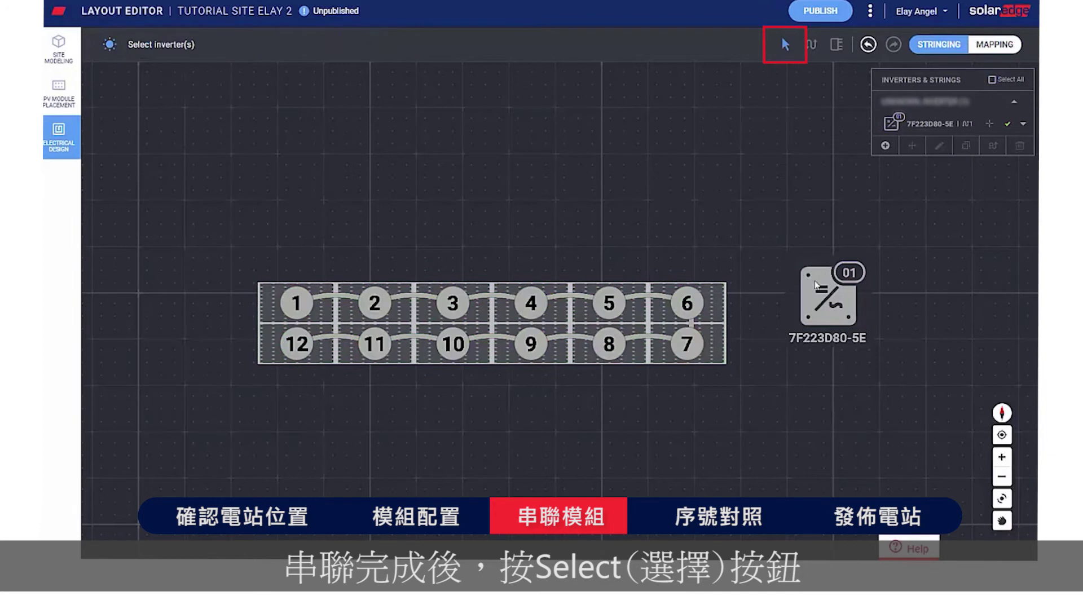
left_click(816, 285)
left_click_drag(816, 285, 468, 184)
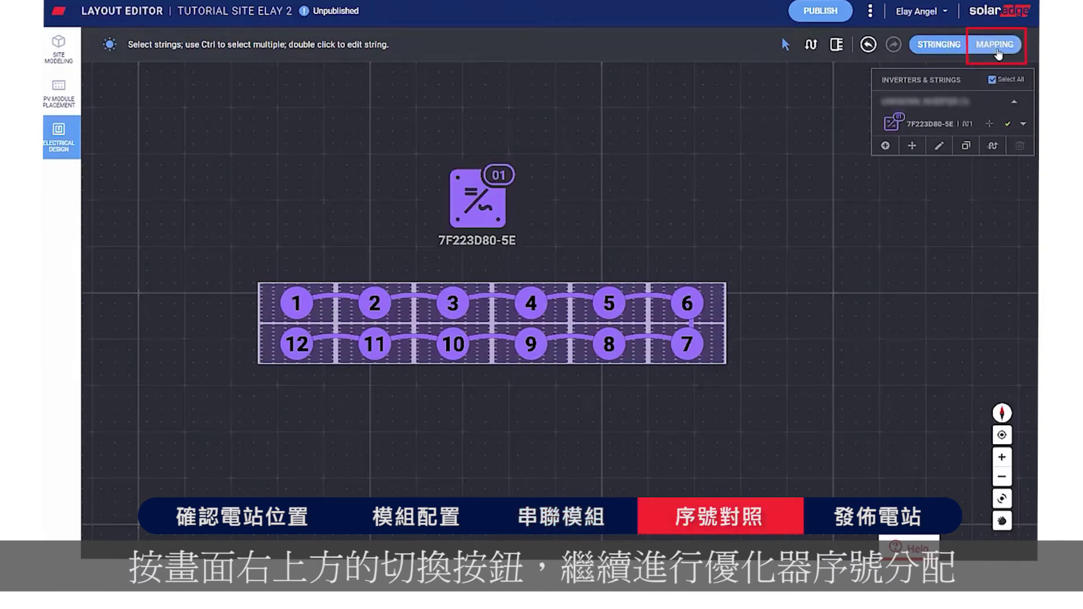
Switch to serial mapping, list the inverter's 12 optimizer serials, and select the string's first module
left_click(994, 50)
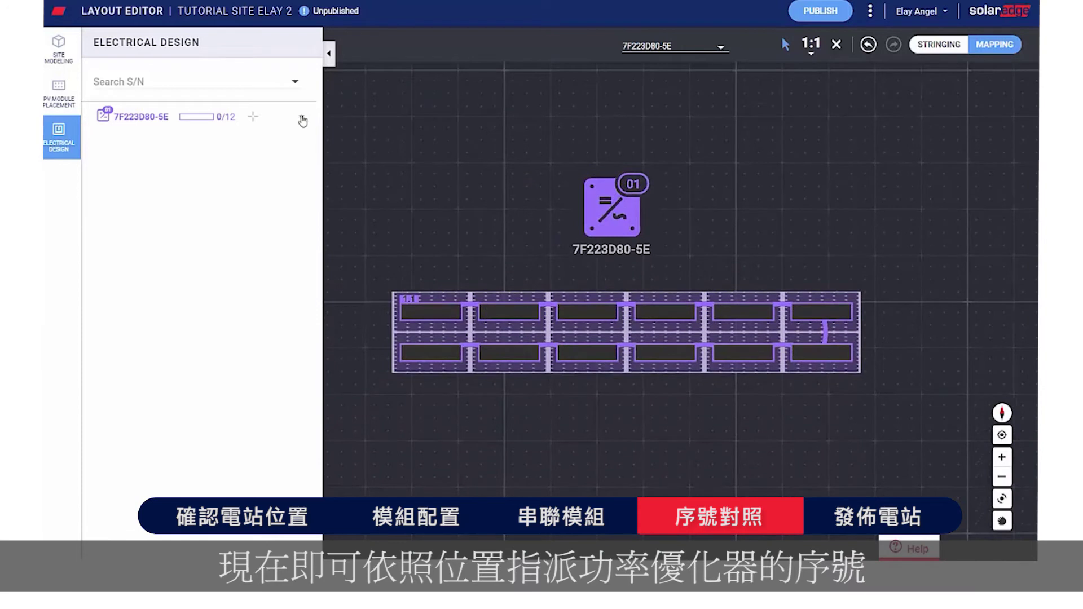
left_click(301, 116)
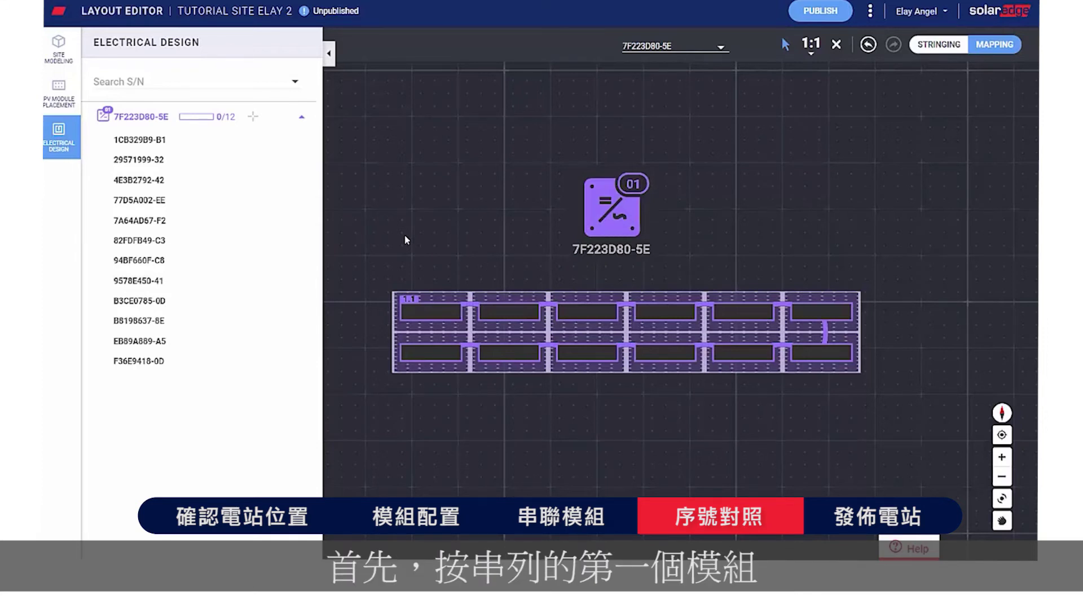
left_click(442, 319)
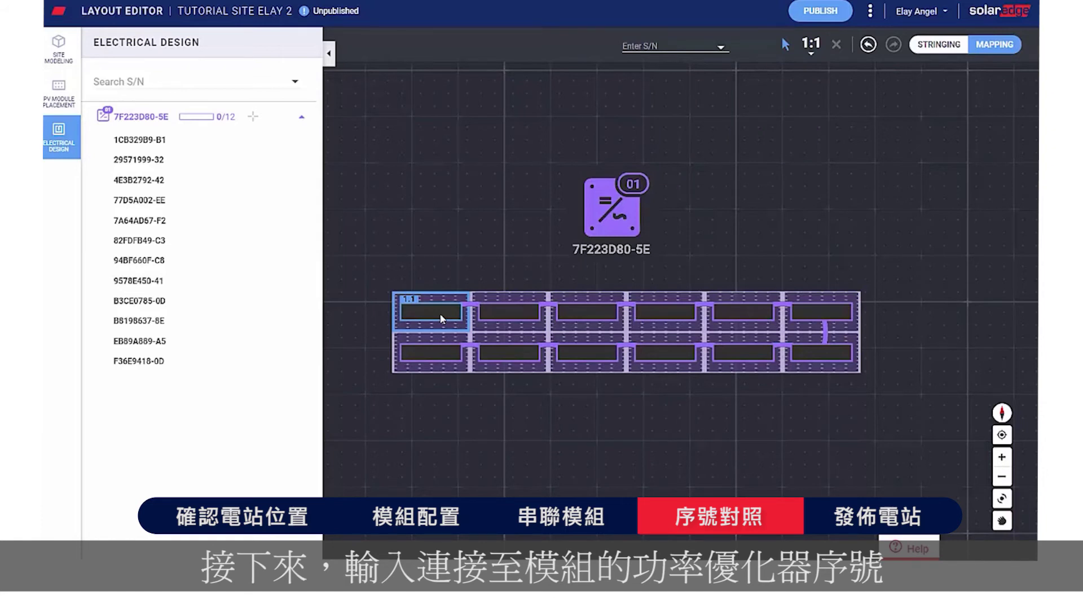
type("B1")
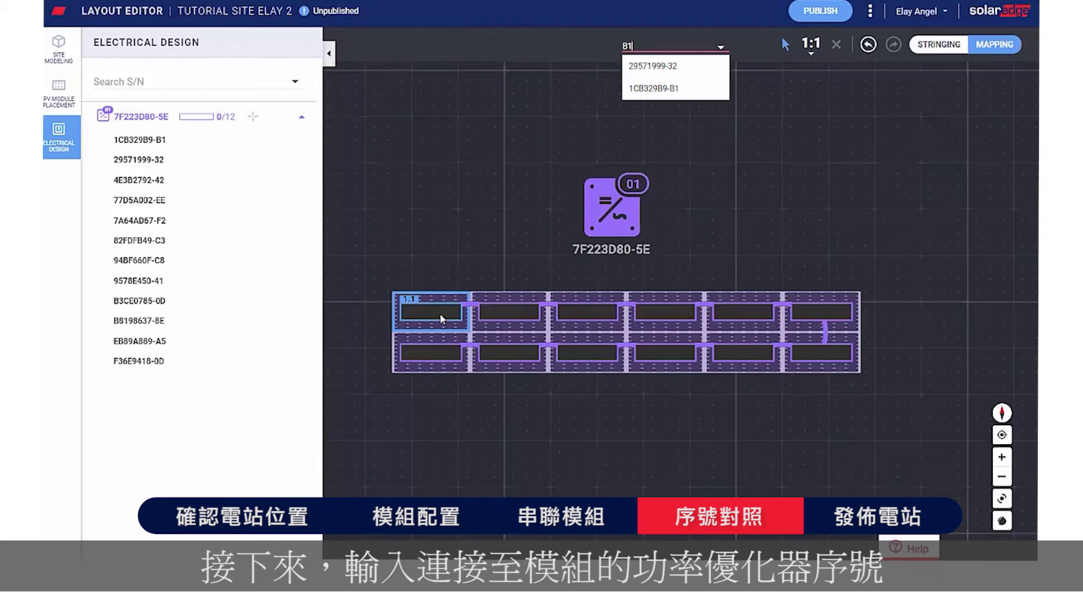
key("Down")
key("Down")
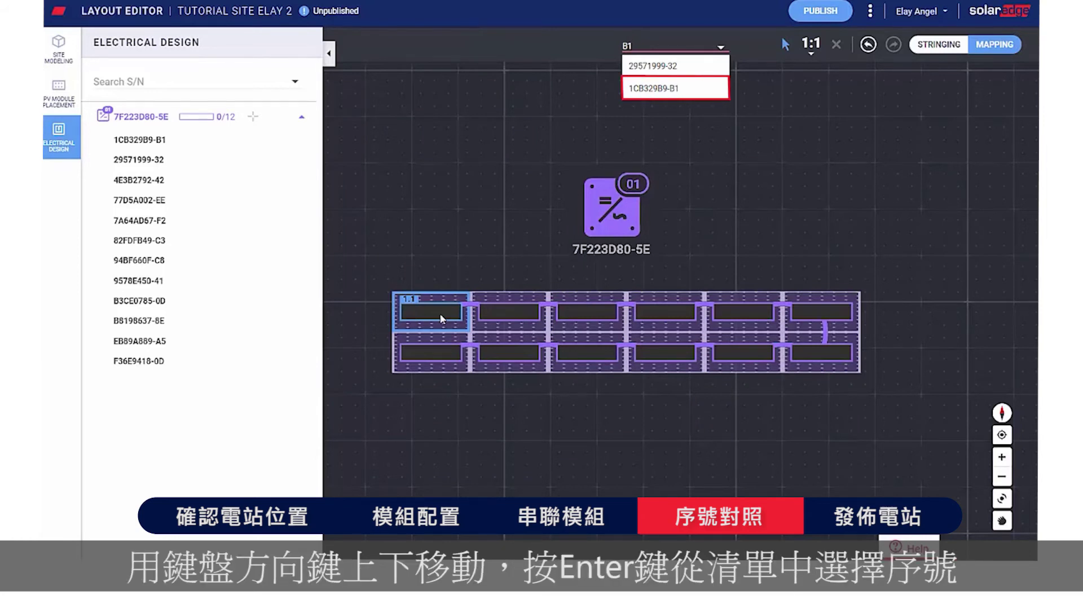
key("Return")
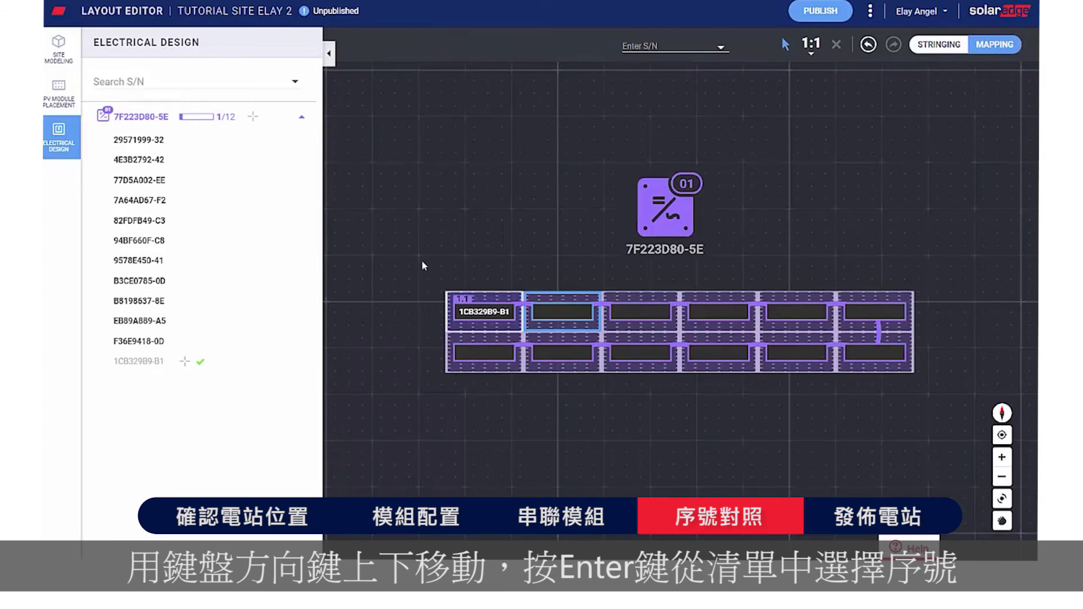
type("32")
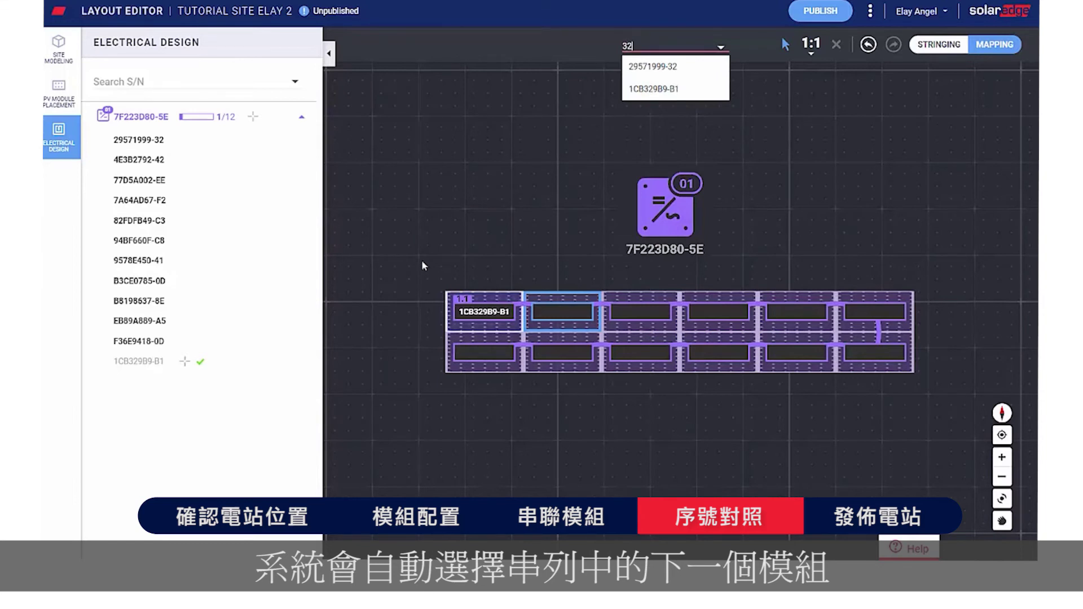
key("Down")
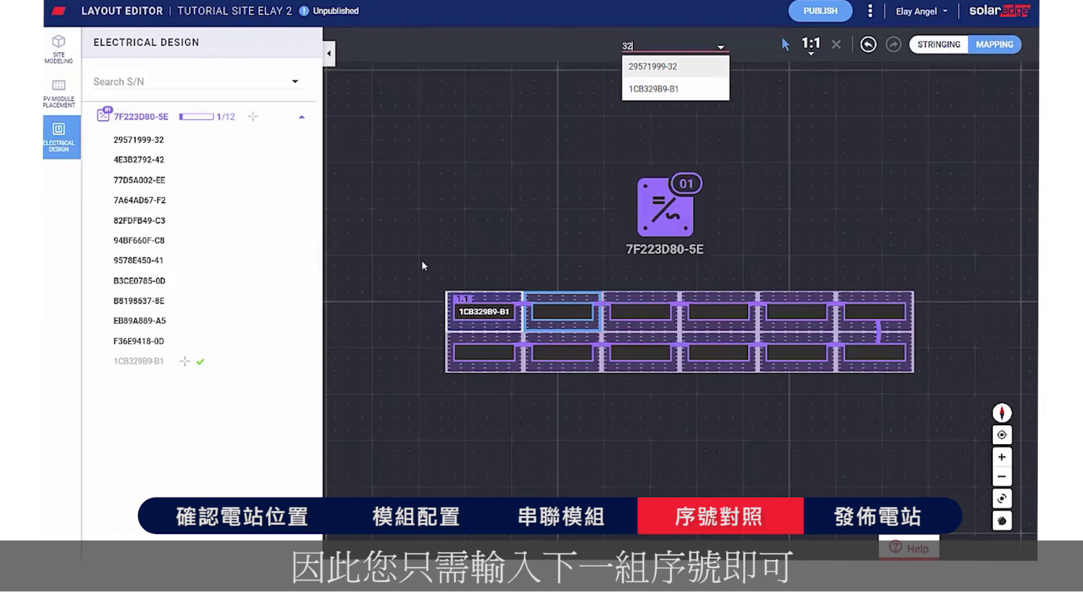
key("Return")
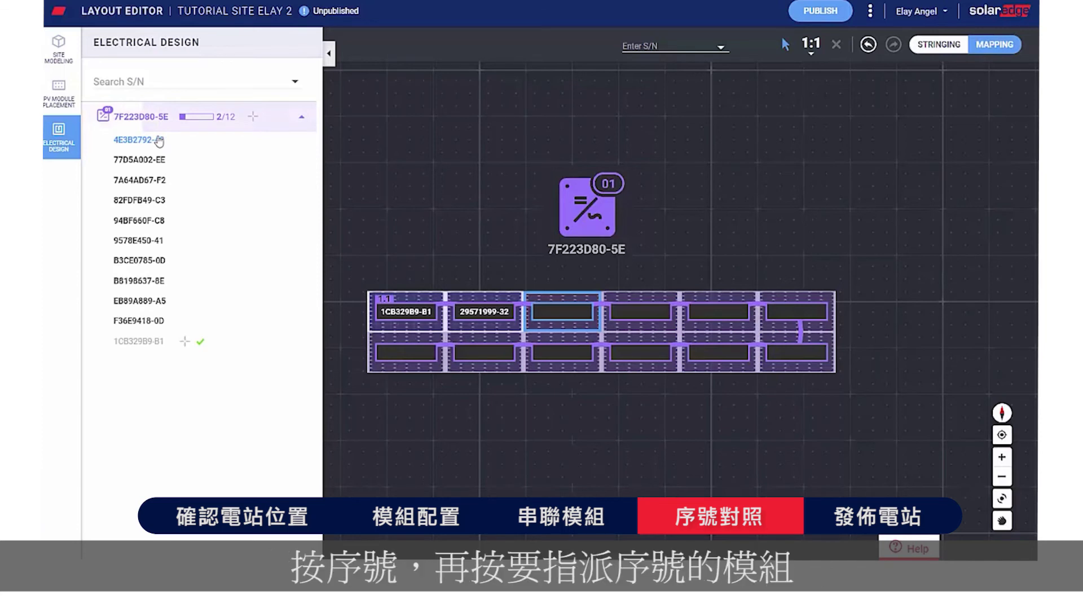
Assign serials 4E3B2792-42, 77D5A002-EE, 7A64AD67-F2 and 82FDFB49-C3 to modules three to six, then publish
left_click(157, 139)
left_click(566, 319)
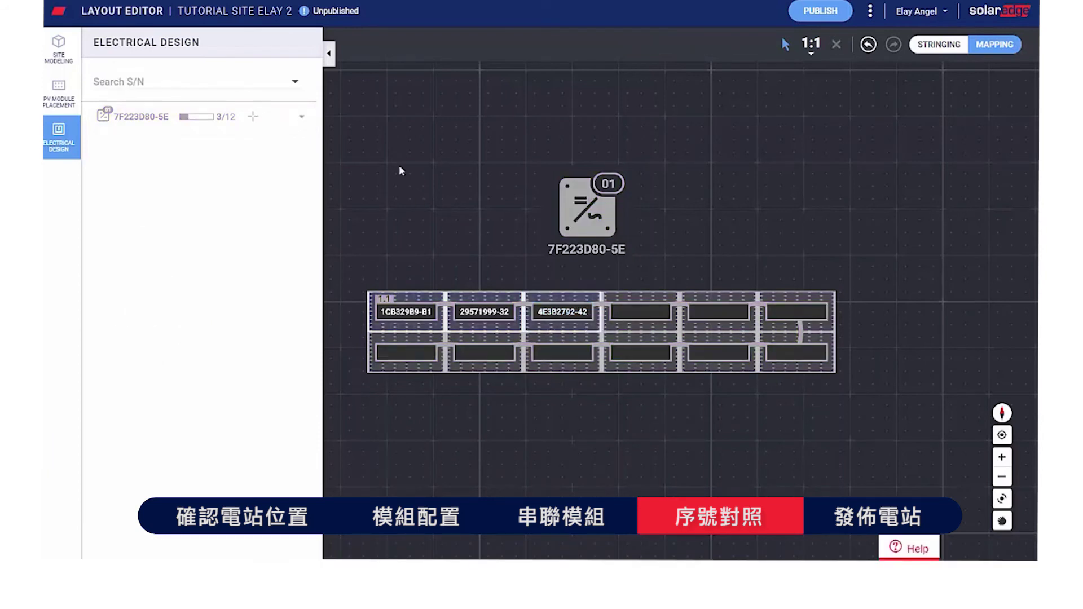
left_click(304, 120)
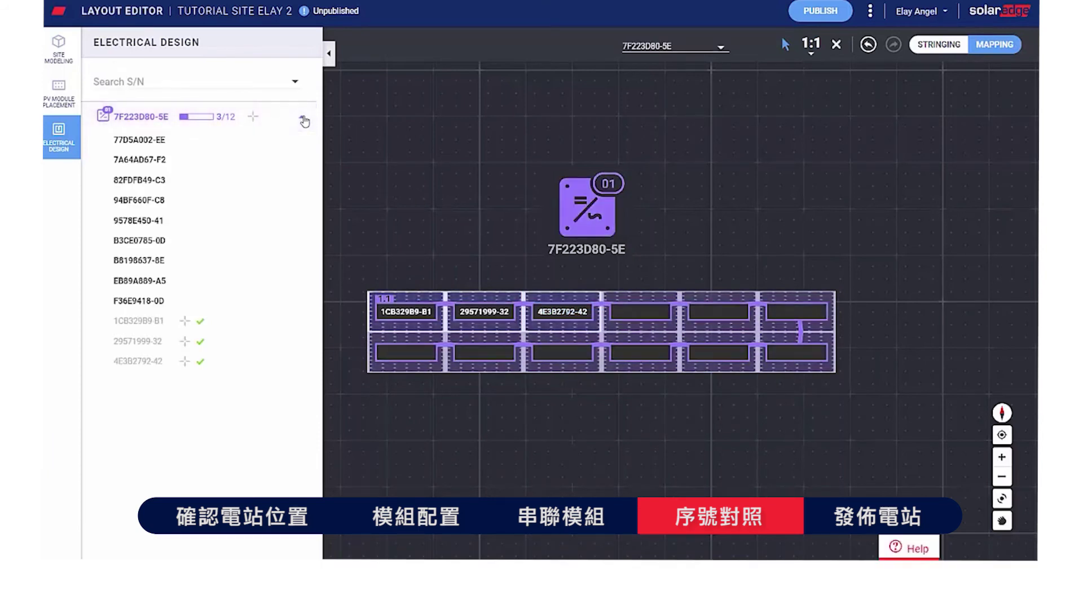
left_click(649, 319)
left_click(690, 307)
left_click(797, 319)
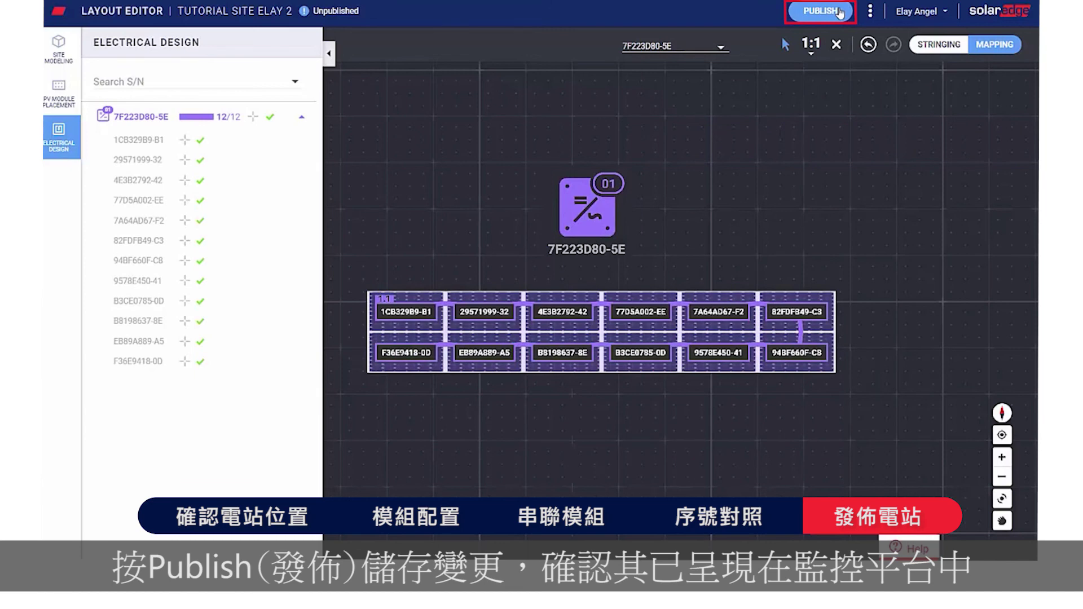
left_click(840, 14)
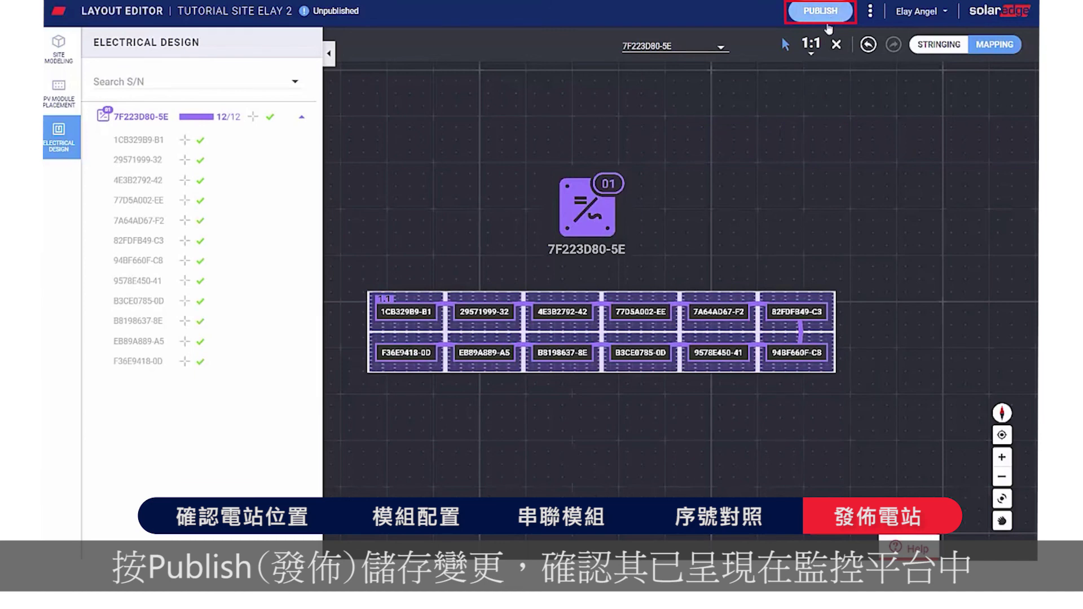